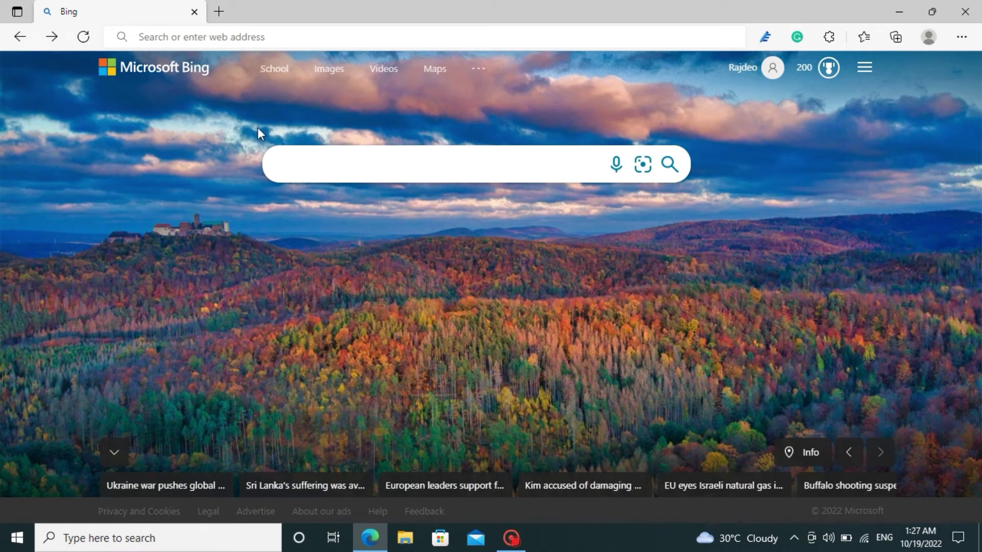
Step: Load obsproject.com in Edge and scroll its home page to the Windows, macOS and Linux downloads
click(138, 37)
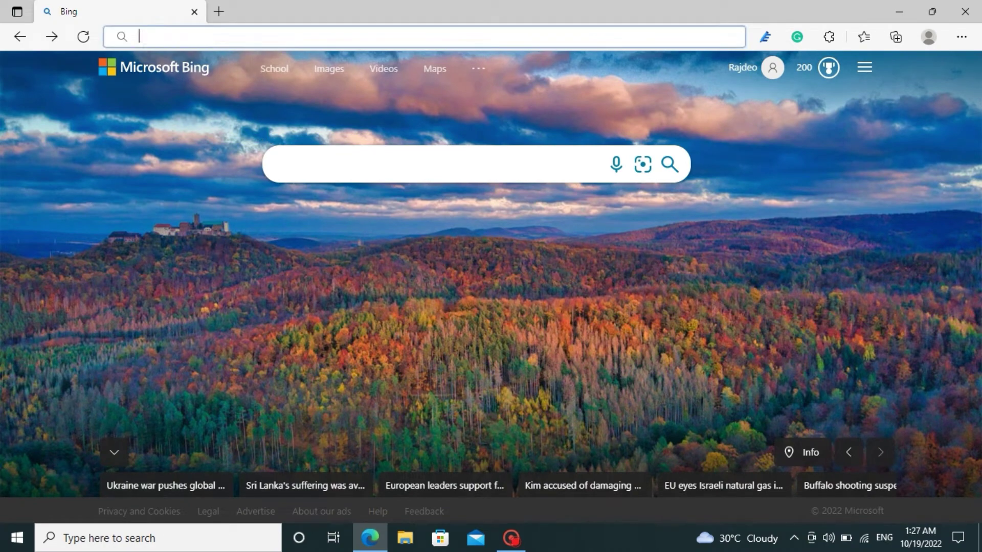
text(obsproject.com)
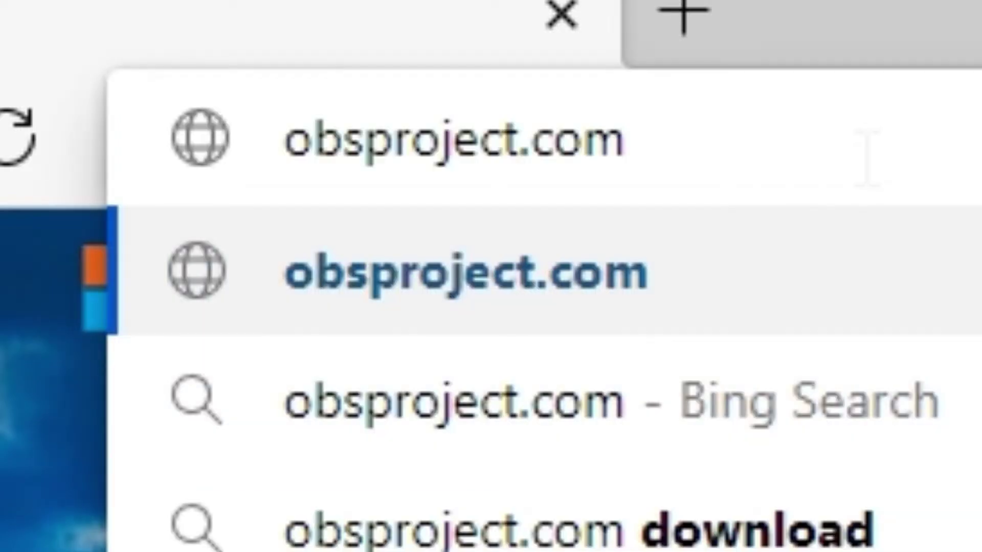
key(Return)
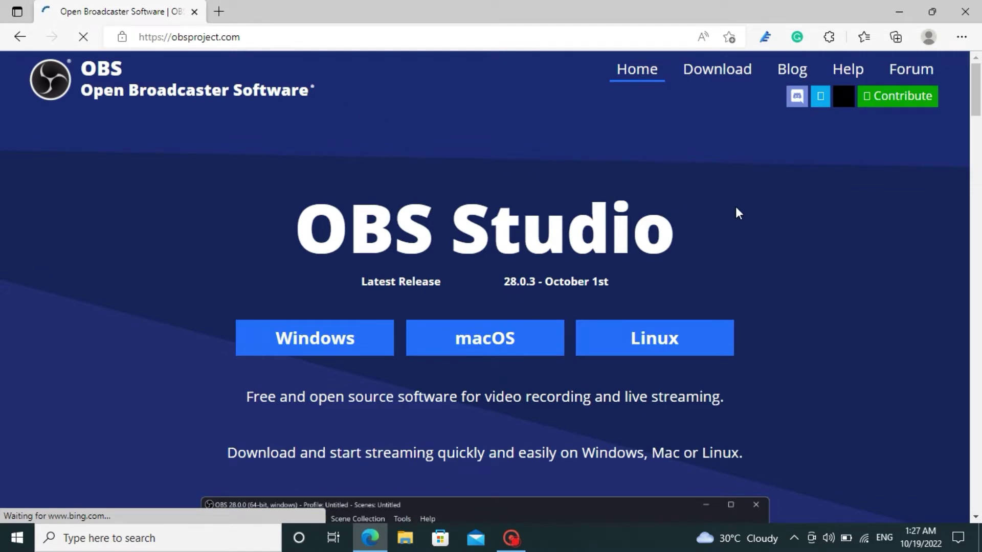
scroll(737, 213, down, 1)
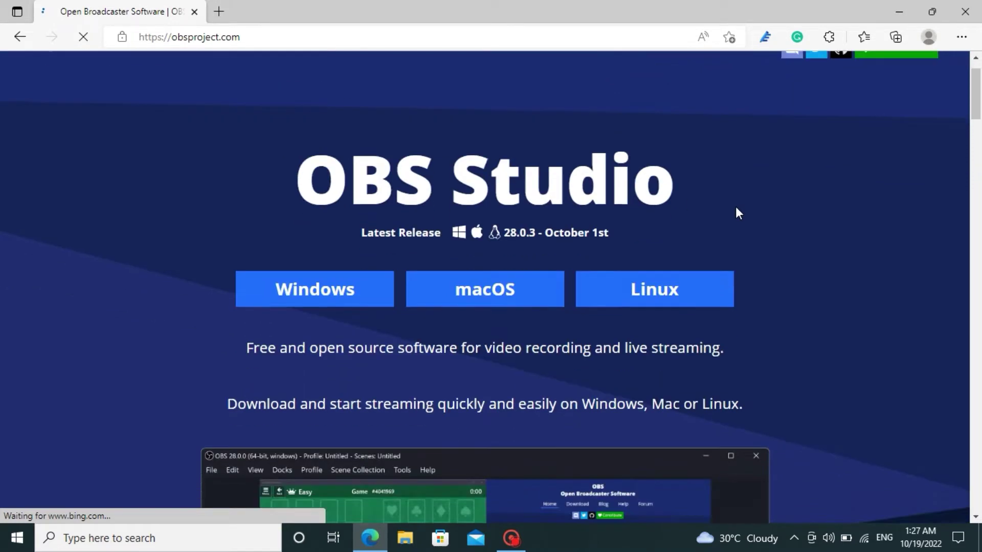
scroll(736, 213, up, 1)
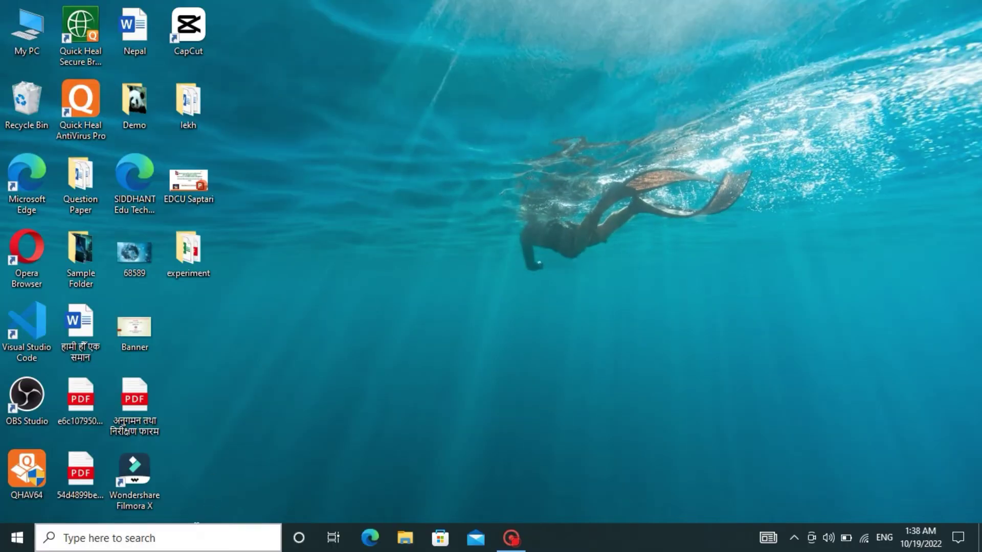
Step: Open Windows Graphics settings with Desktop app selected and start browsing for a program
click(195, 528)
text(graphics settings)
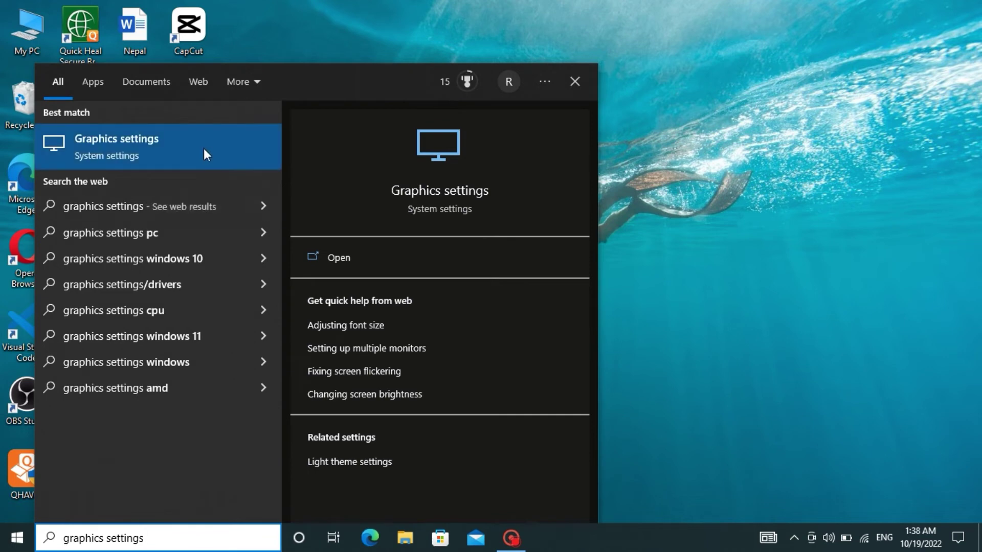
click(204, 149)
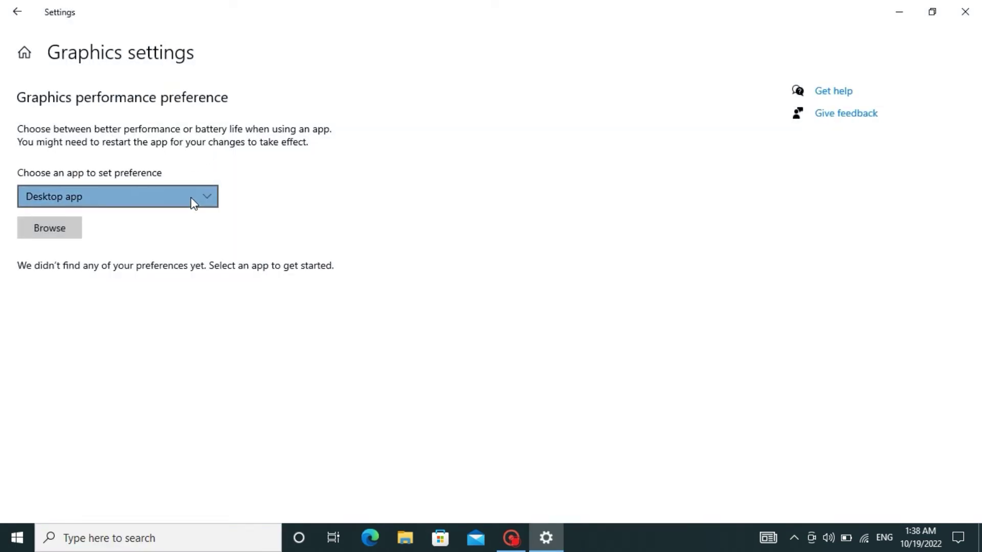
click(191, 203)
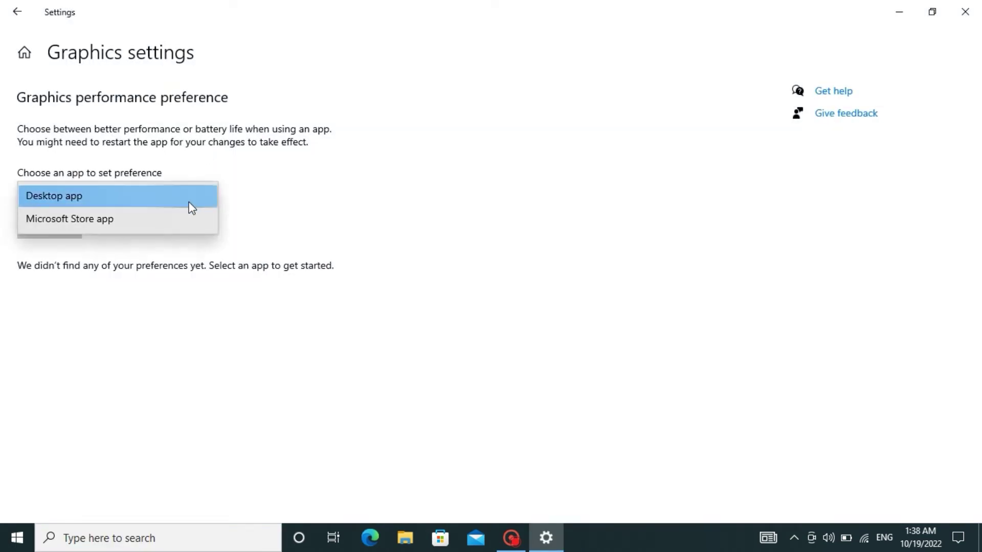
click(188, 203)
click(79, 228)
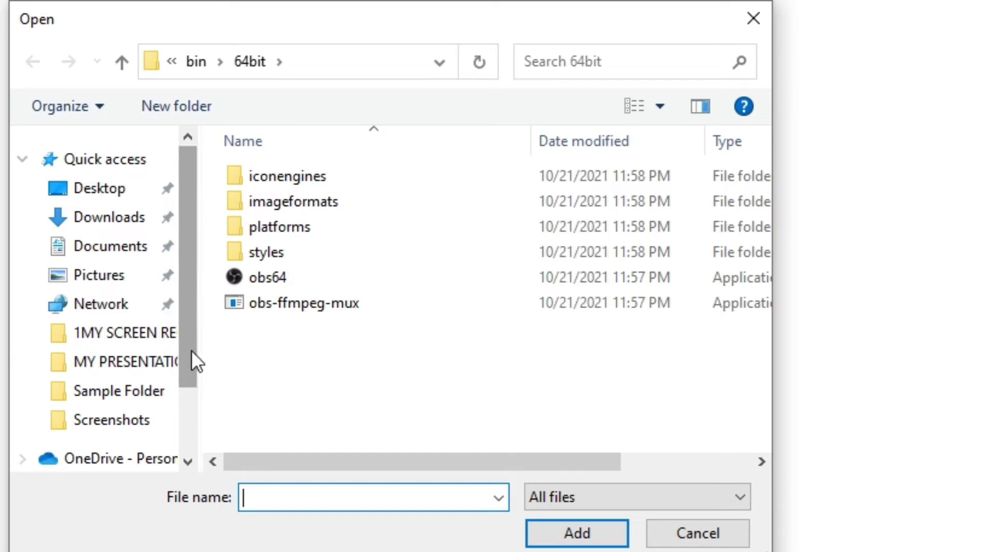
Step: In the Open dialog, go through This PC and Local Disk (C:) into Program Files
drag(192, 351, 184, 409)
click(160, 384)
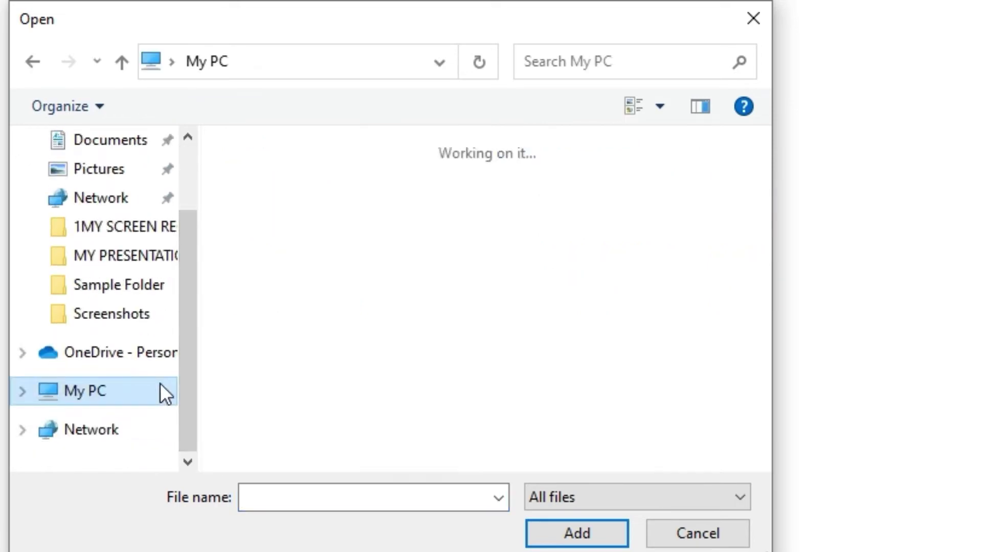
click(762, 464)
click(761, 463)
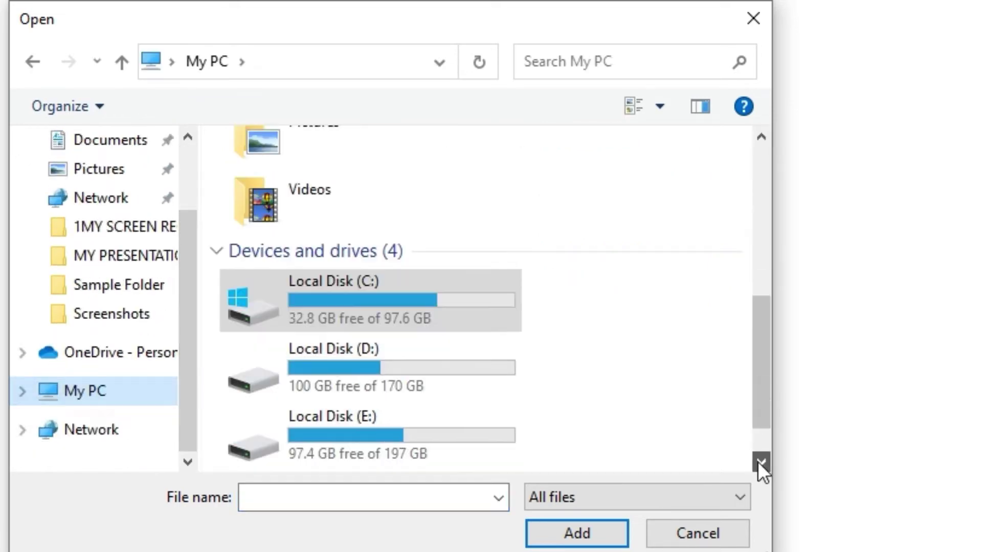
click(762, 463)
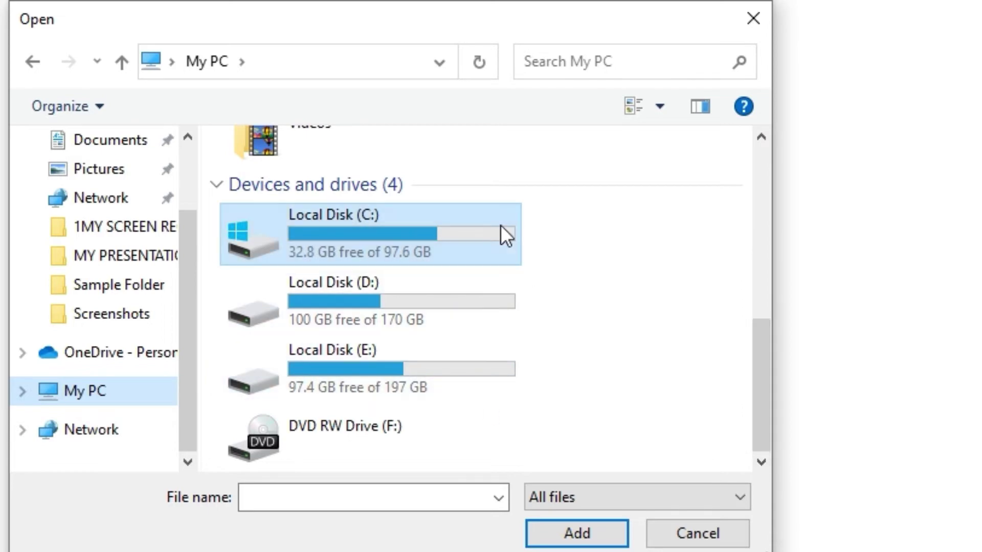
double_click(499, 225)
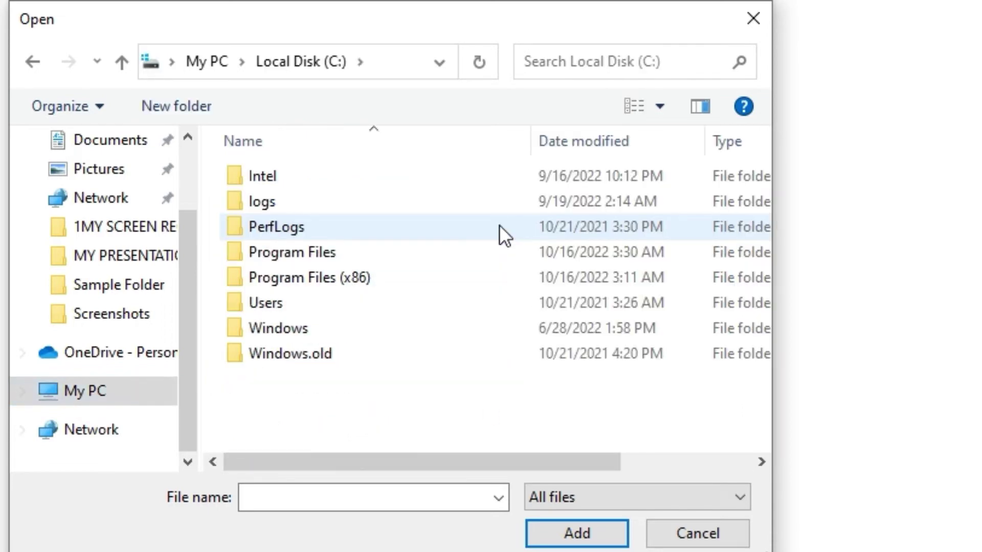
double_click(457, 250)
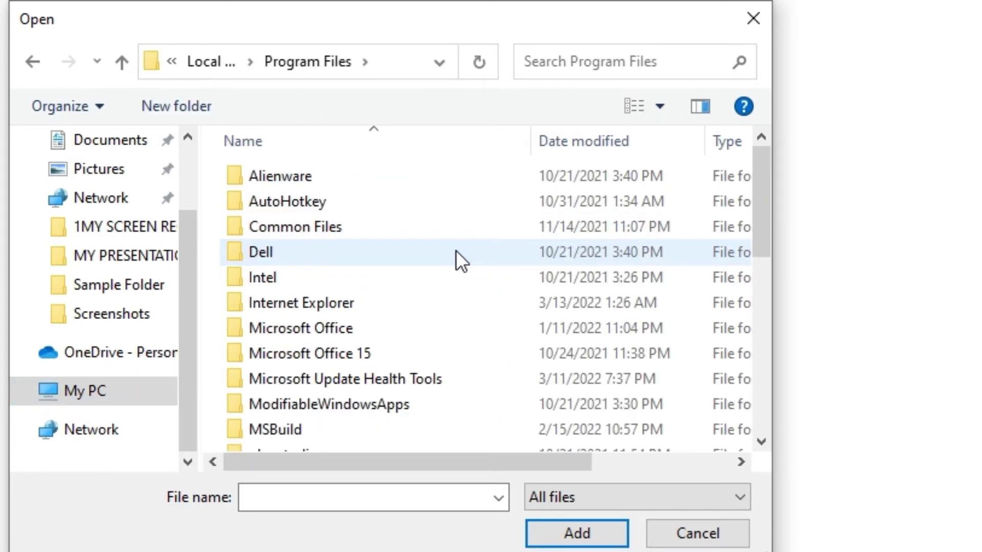
Step: Go into obs-studio\bin\64bit and add obs64 to the graphics preference list
key(Down)
key(Down)
key(Down)
key(Down)
key(Down)
key(Down)
key(Down)
key(Down)
key(Down)
key(Down)
key(Down)
key(Down)
key(Down)
key(Down)
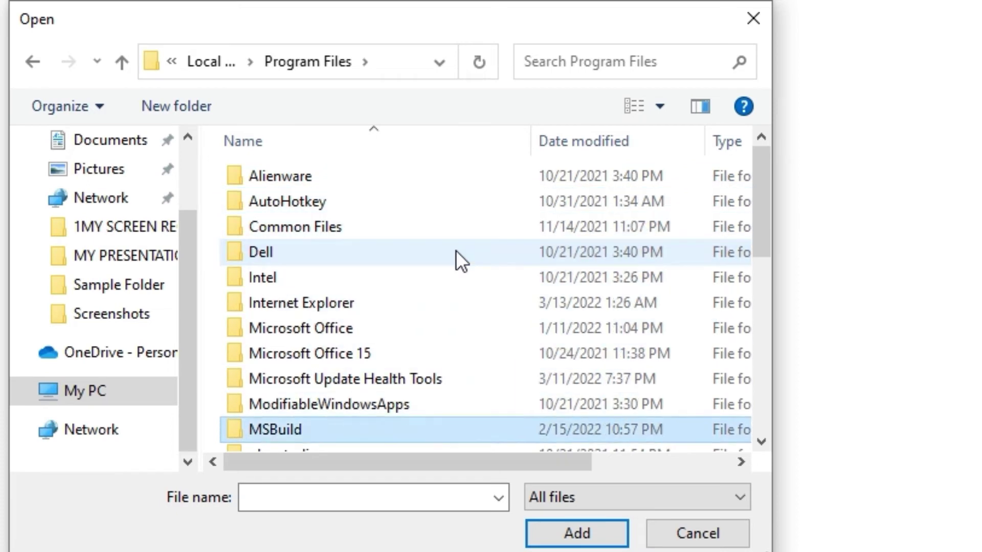
key(Down)
key(Down)
key(Down)
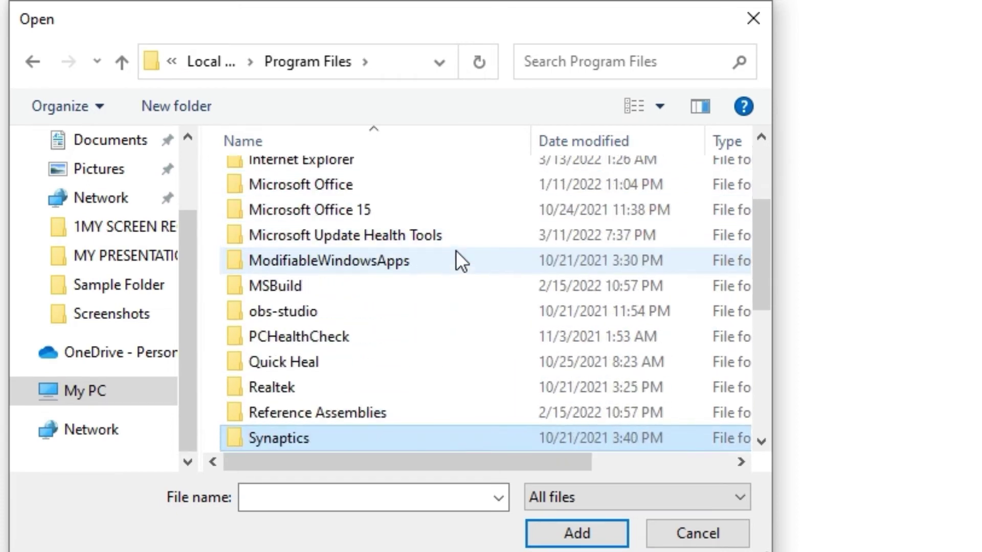
click(456, 302)
double_click(456, 302)
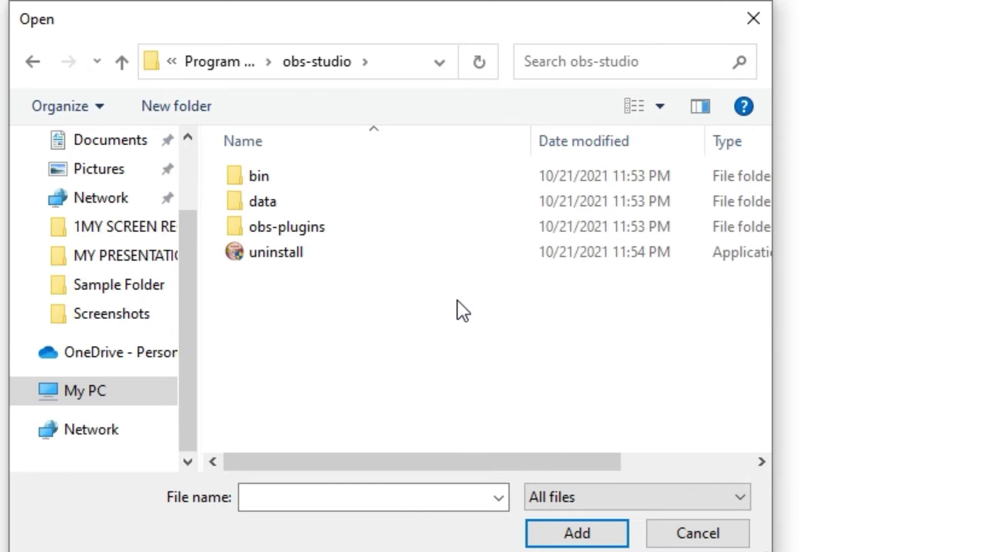
double_click(412, 169)
double_click(412, 168)
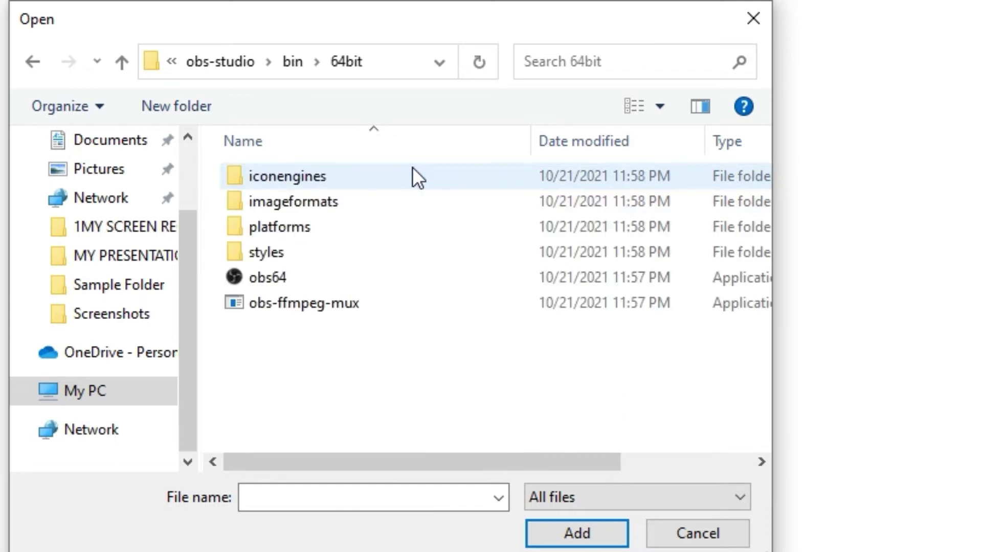
click(394, 273)
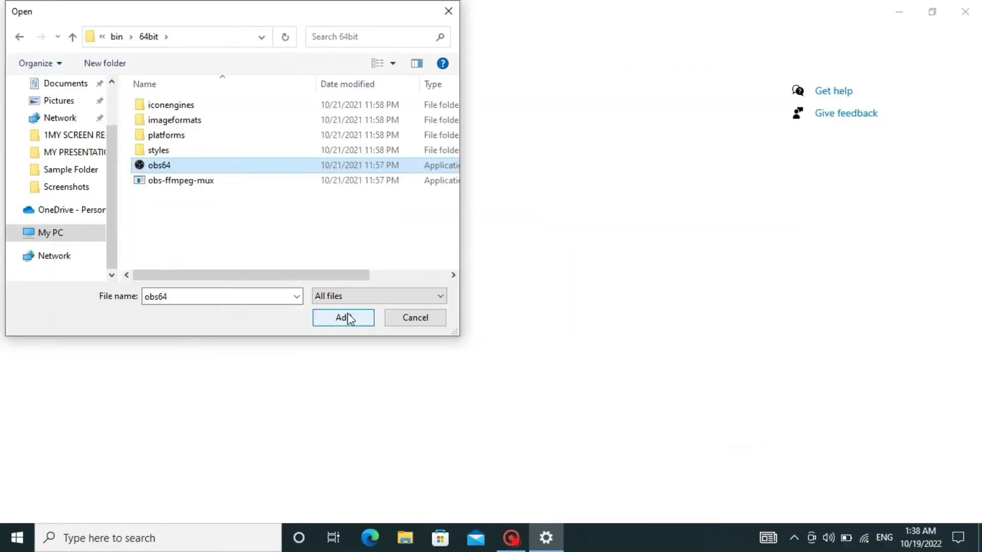
click(584, 526)
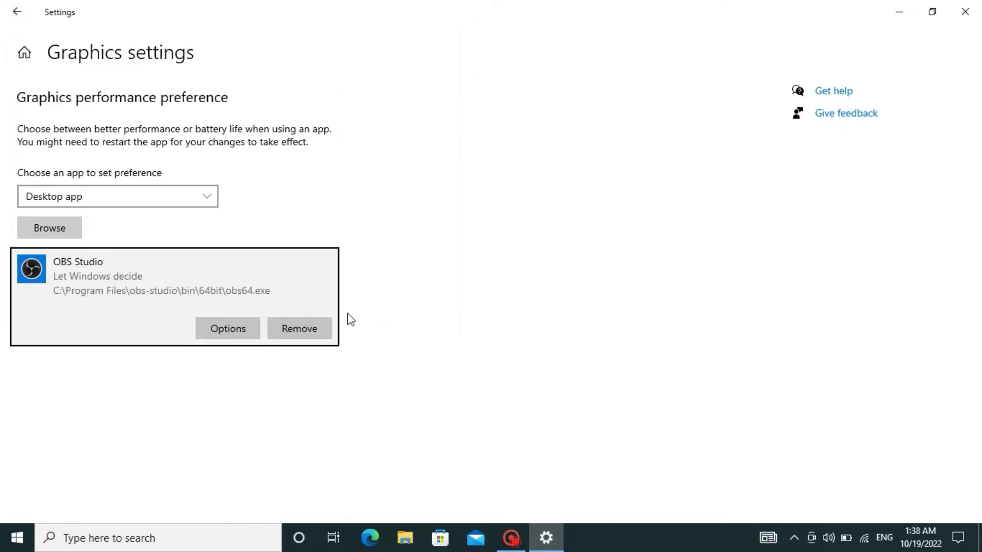
Step: Run the Auto-Configuration Wizard for recording only and apply its 1280x720, 30 FPS settings
click(220, 340)
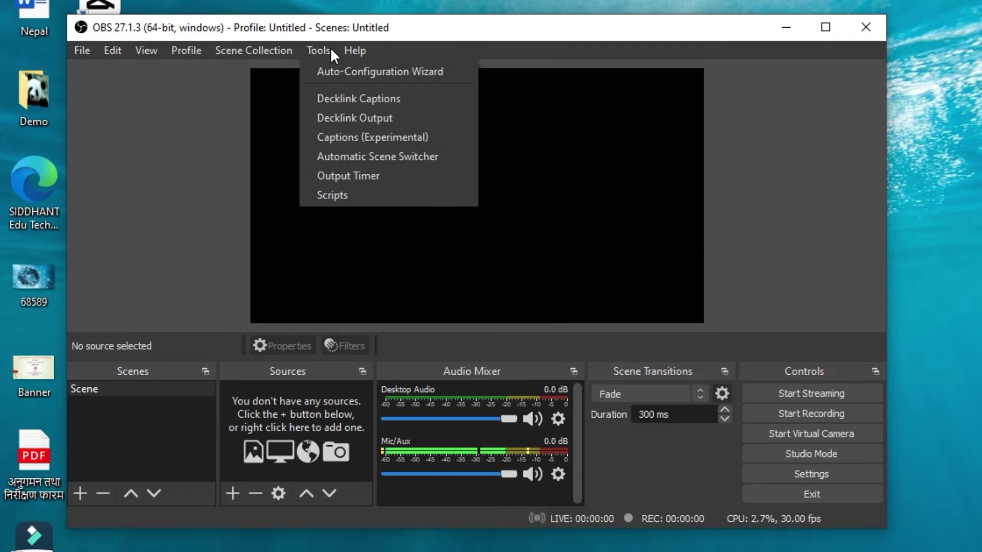
click(341, 70)
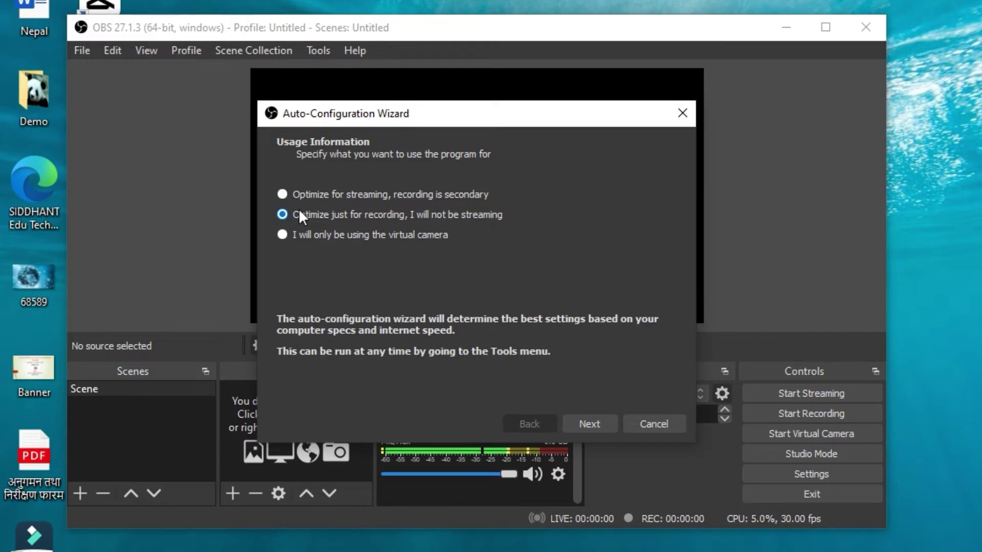
click(598, 420)
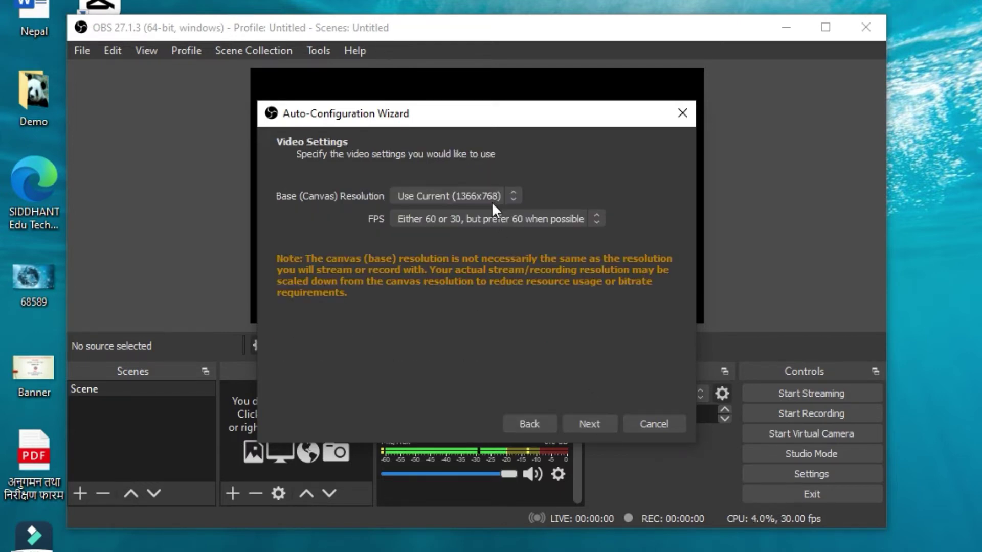
click(610, 419)
click(611, 424)
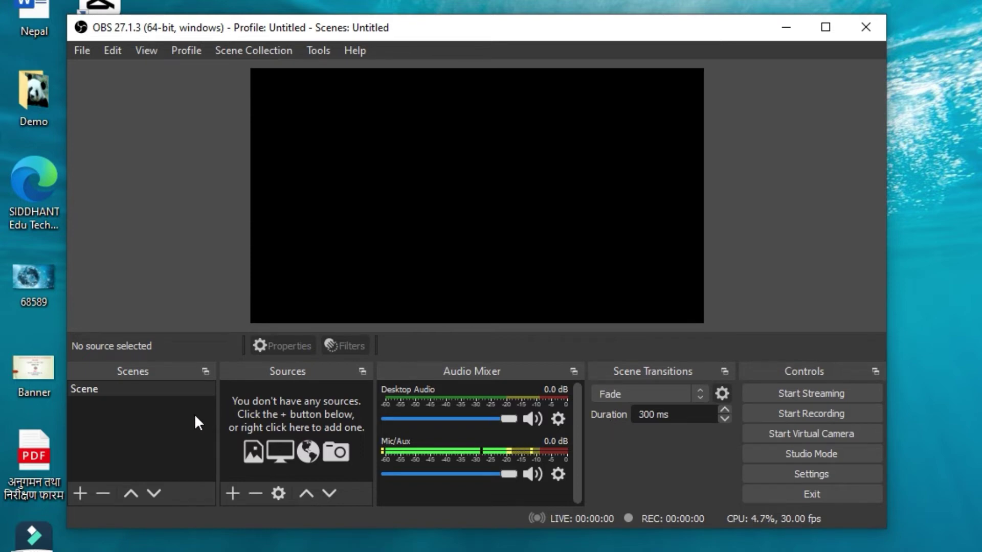
Step: Create a scene named Desktop and pick Display Capture as a new source type
click(85, 486)
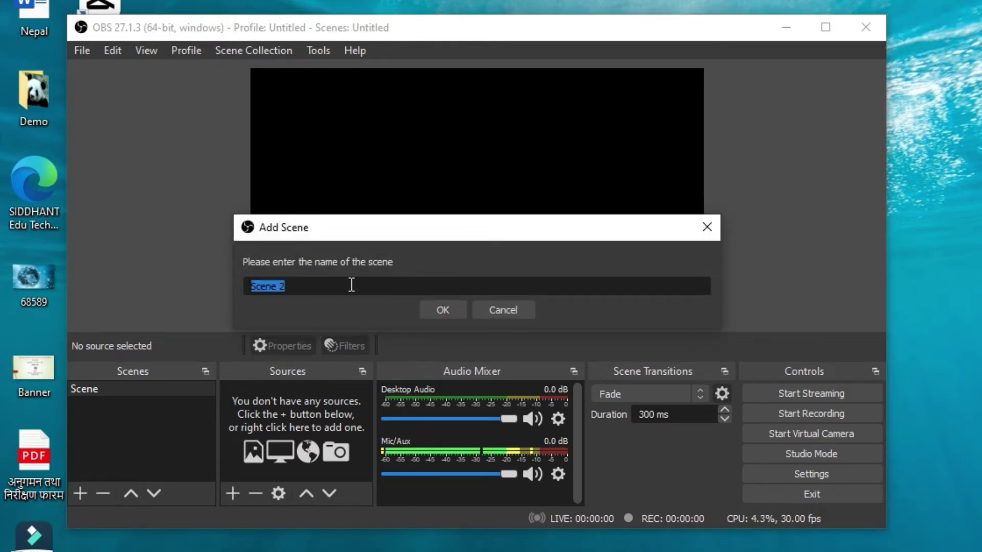
key(BackSpace)
text(Desk)
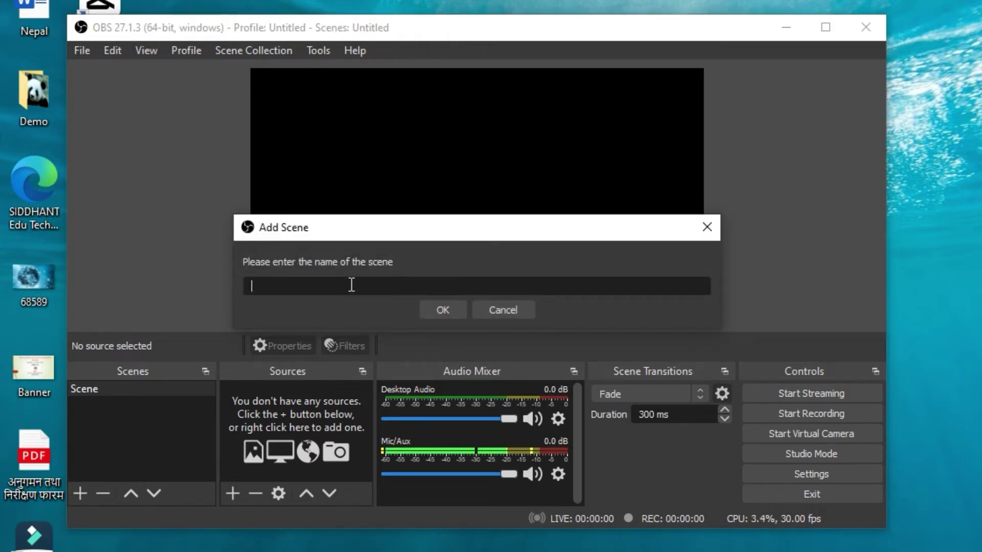
text(top)
click(443, 315)
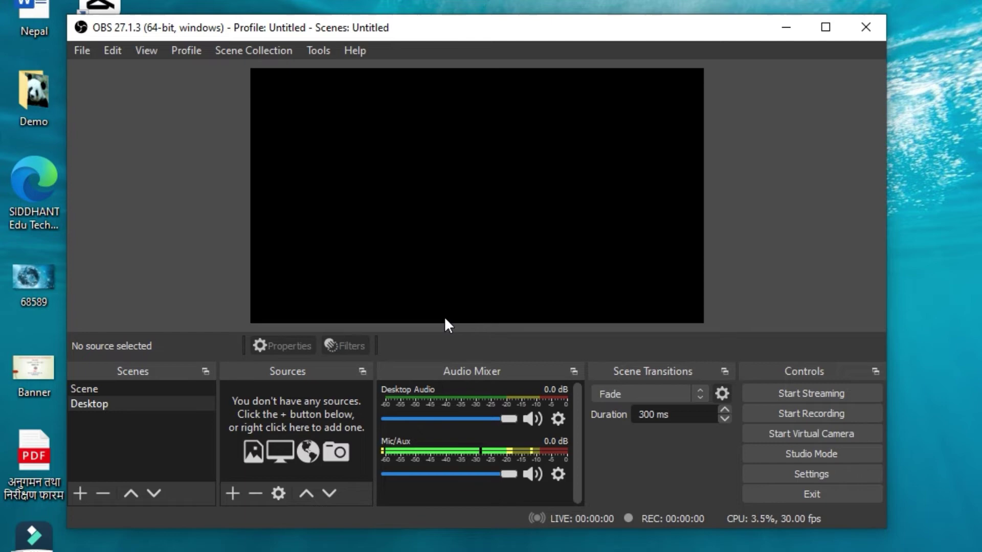
click(237, 489)
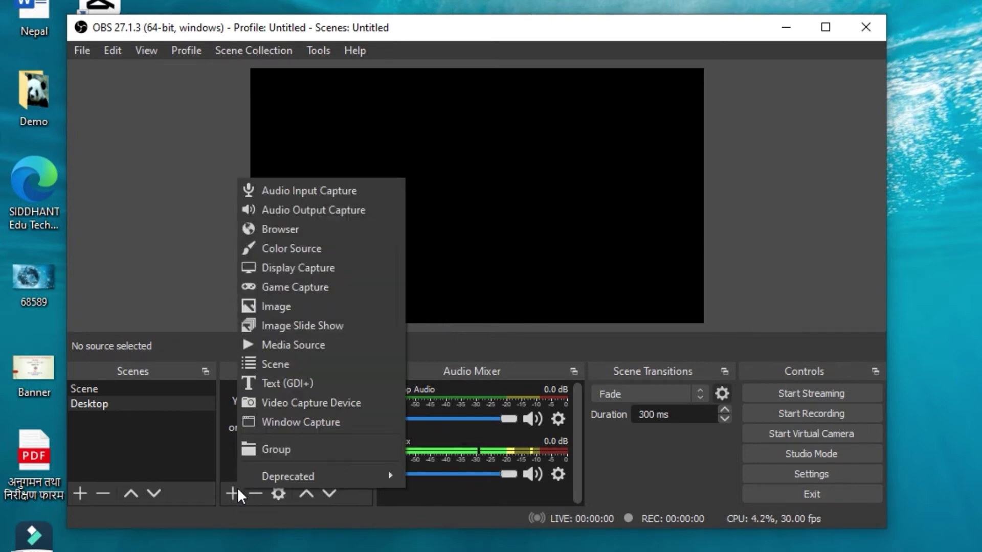
click(291, 267)
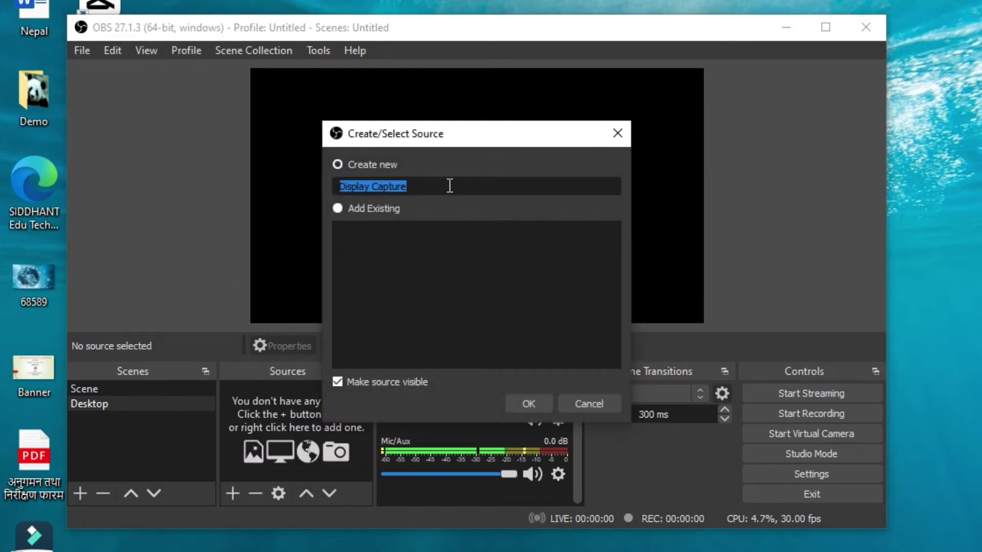
Step: Create the Display Capture source with its default name, leaving Capture Cursor on
click(449, 185)
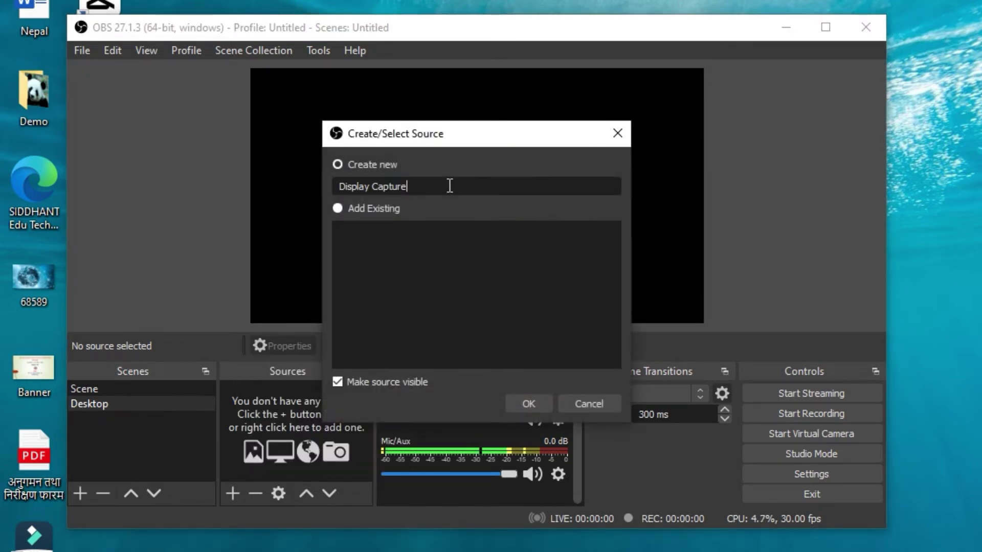
click(527, 404)
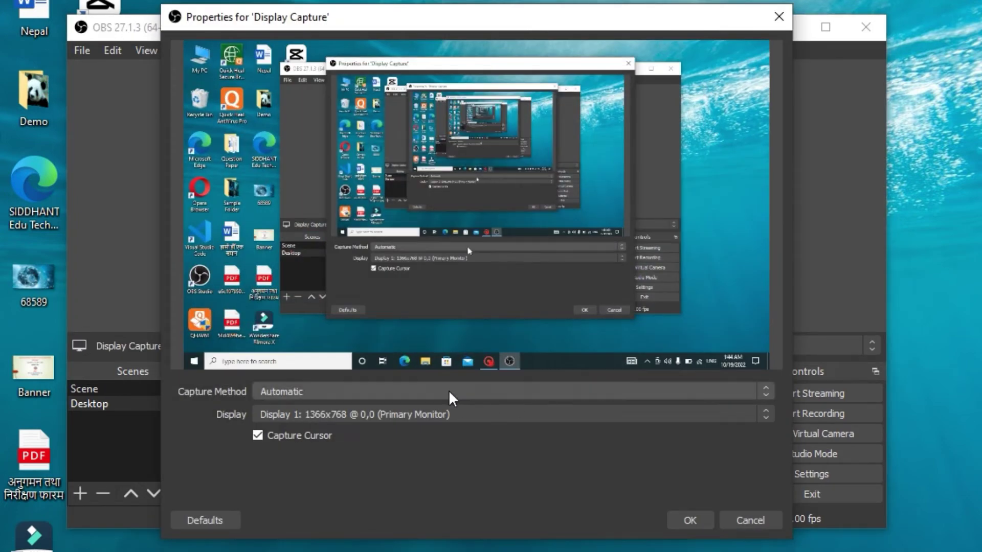
click(253, 439)
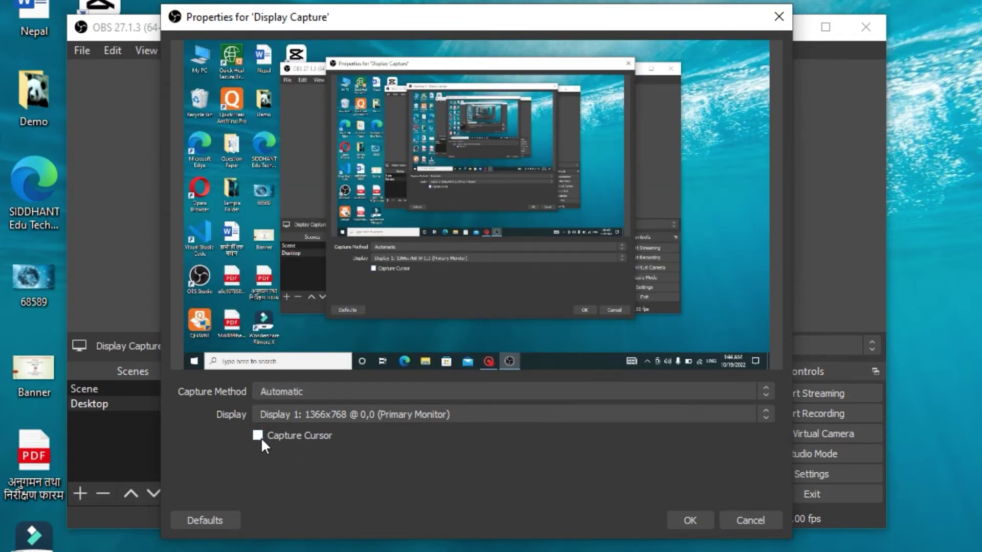
click(261, 438)
Step: Confirm the Display 1 capture properties and leave the capture uncropped, filling the canvas
click(690, 521)
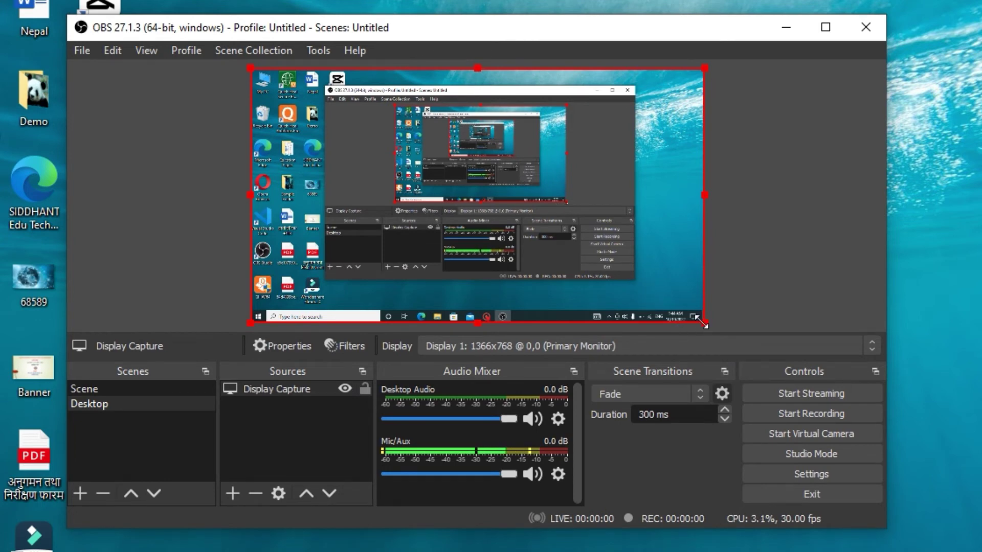
key(alt)
drag(700, 321, 705, 299)
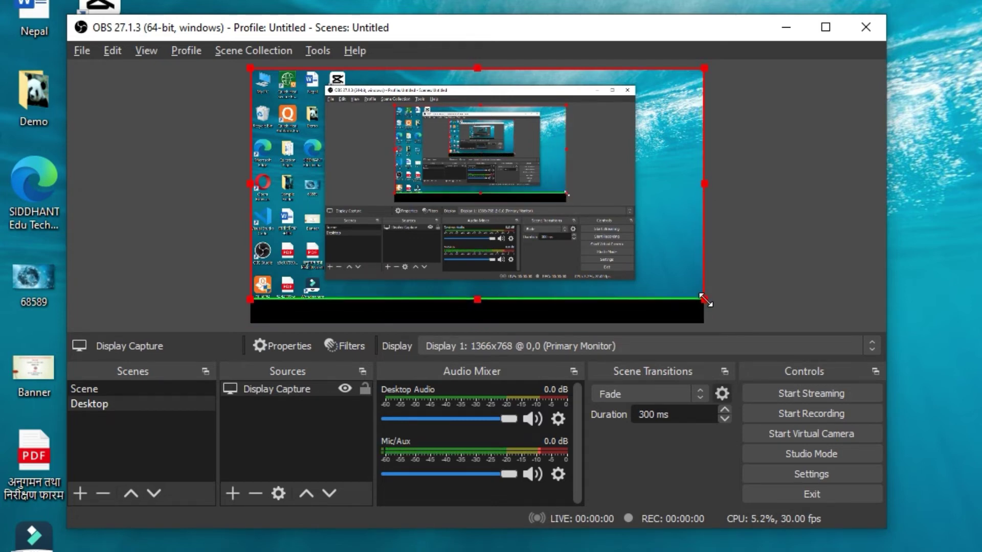
drag(707, 300, 708, 328)
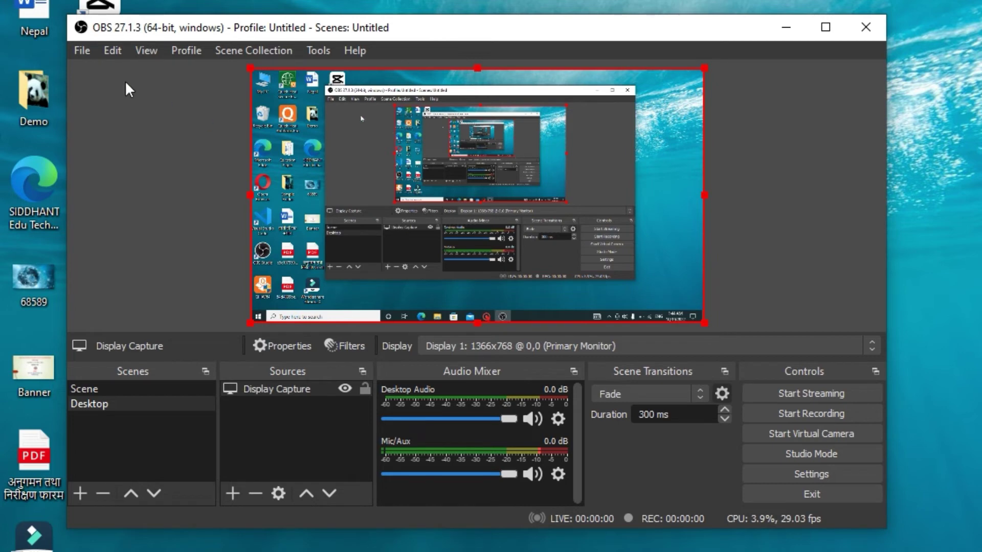
Step: Open the Audio page in Settings and keep Desktop Audio set to Default
click(75, 51)
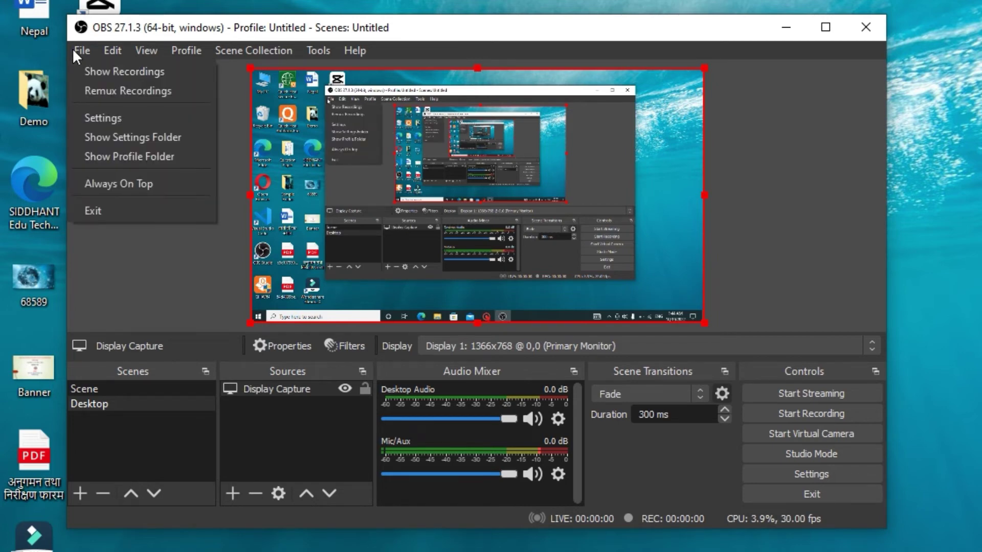
click(108, 118)
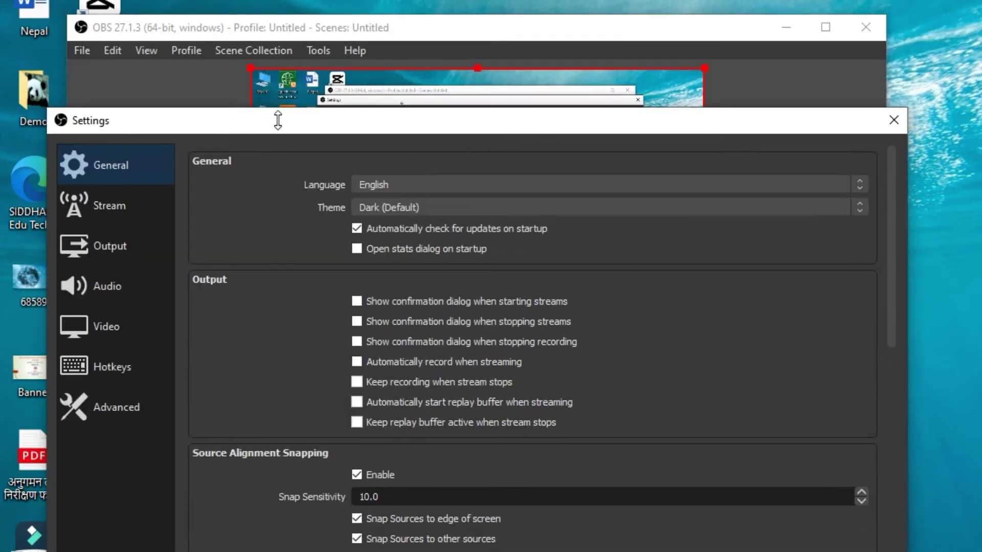
drag(278, 120, 279, 141)
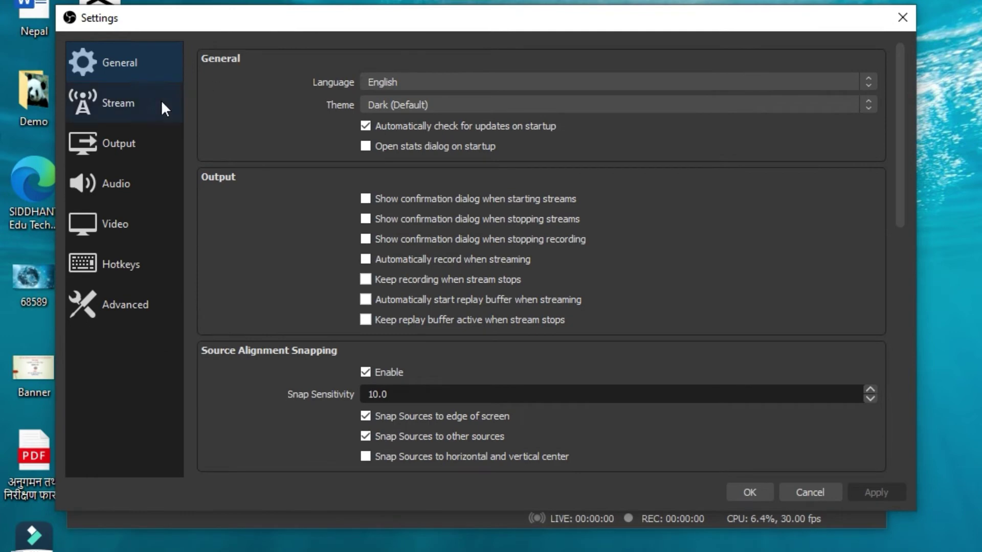
click(137, 187)
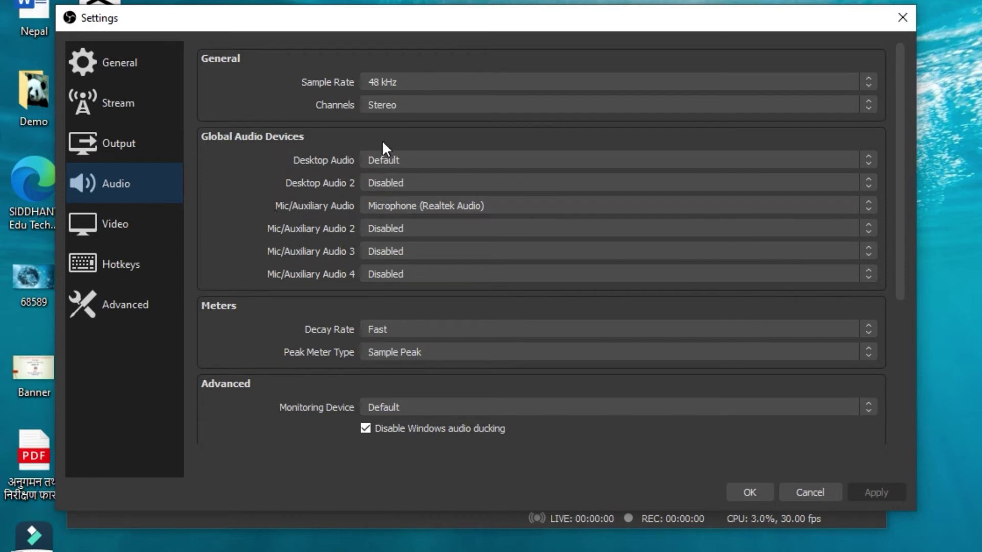
click(388, 160)
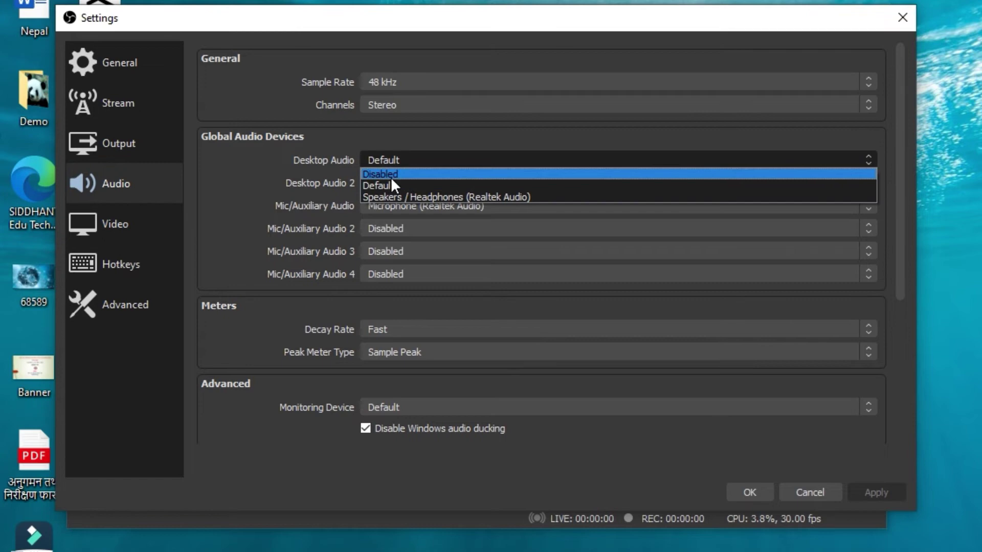
click(391, 182)
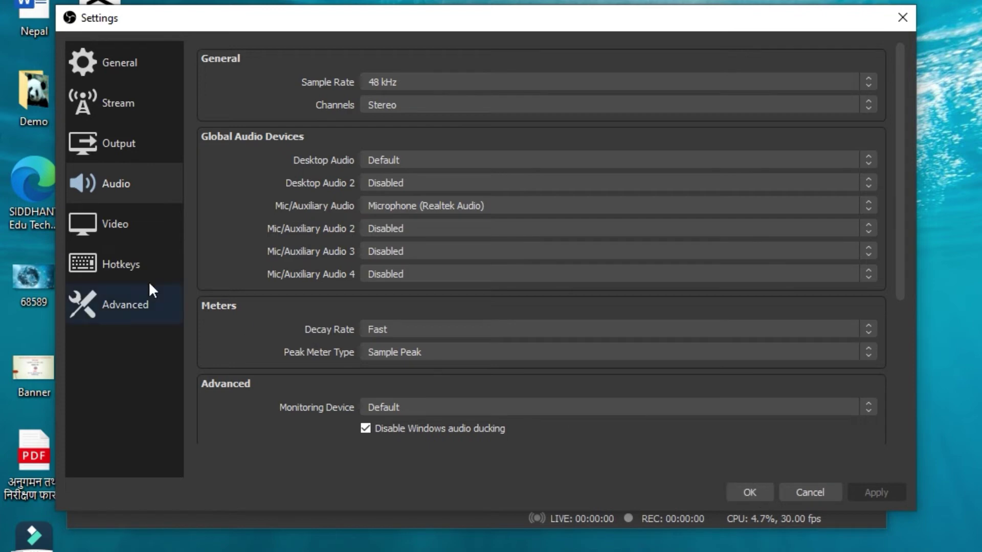
Step: Review Video settings and the Start Recording (`) and Stop Recording (F7) hotkeys, then save
click(131, 235)
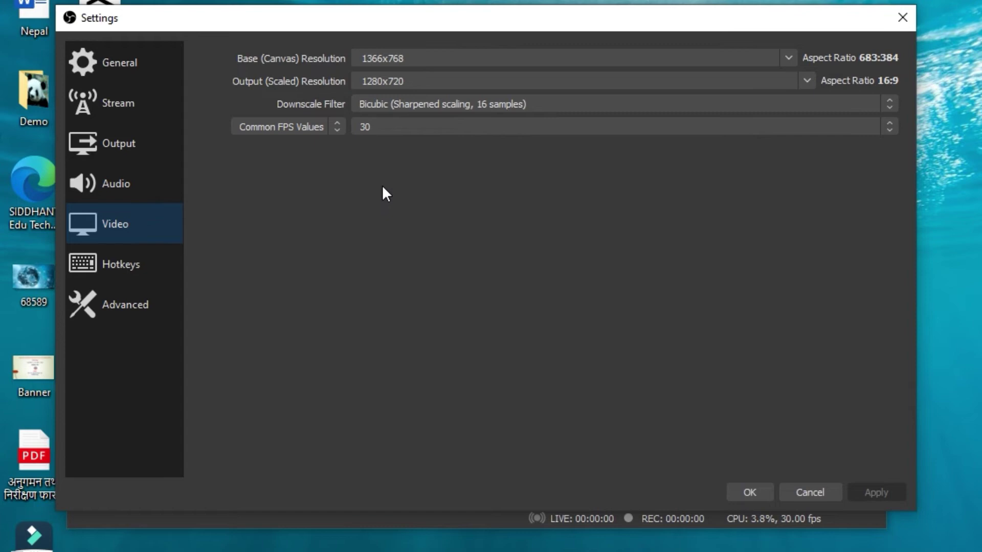
click(151, 265)
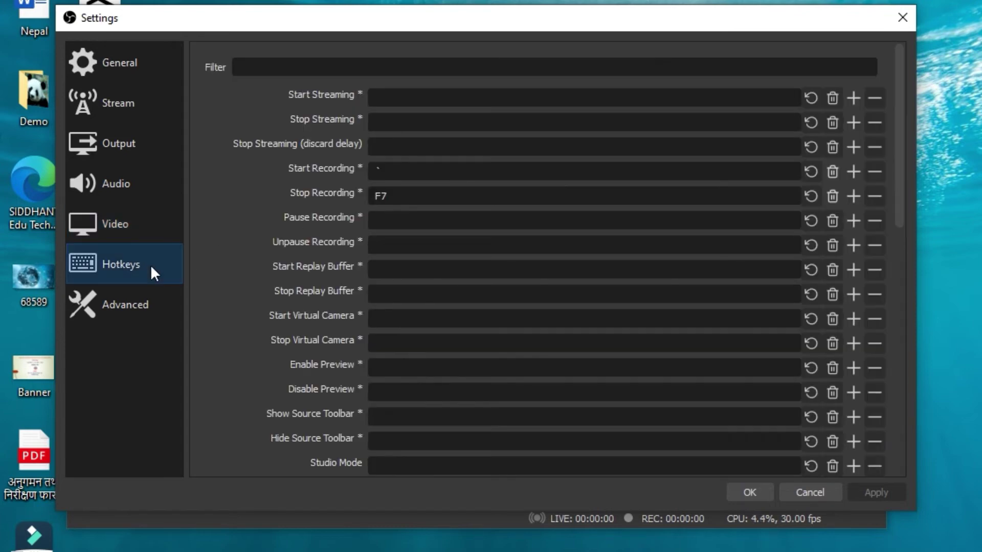
click(392, 171)
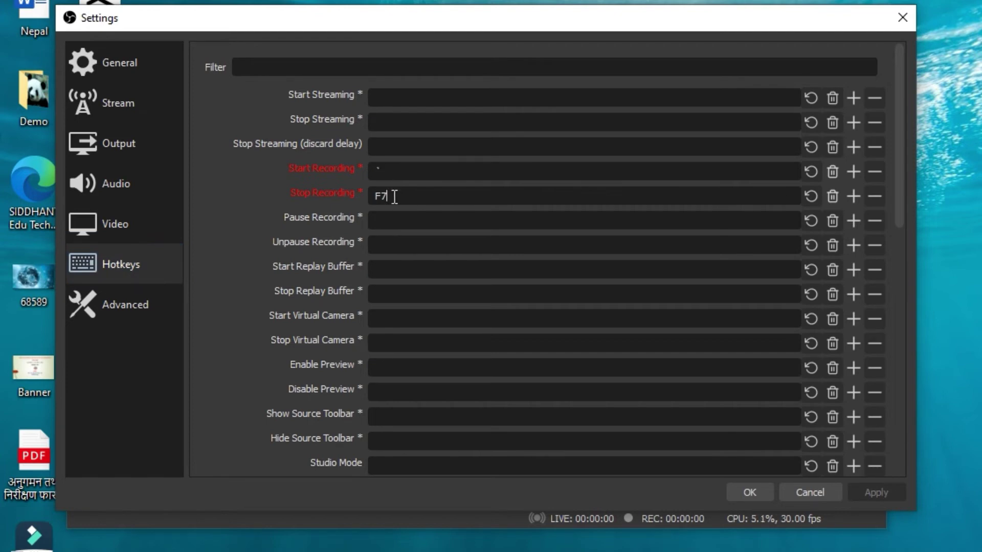
click(400, 175)
drag(897, 206, 911, 459)
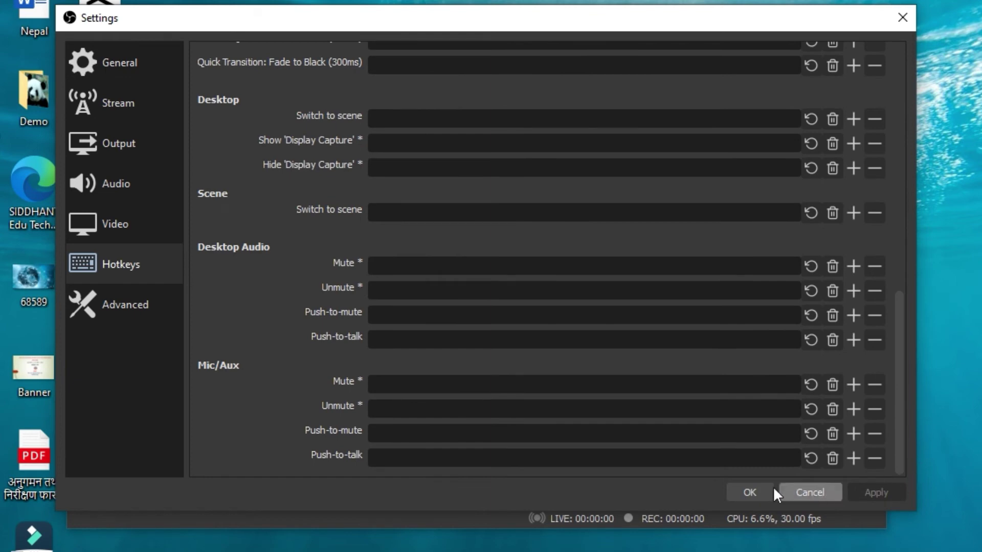
click(759, 489)
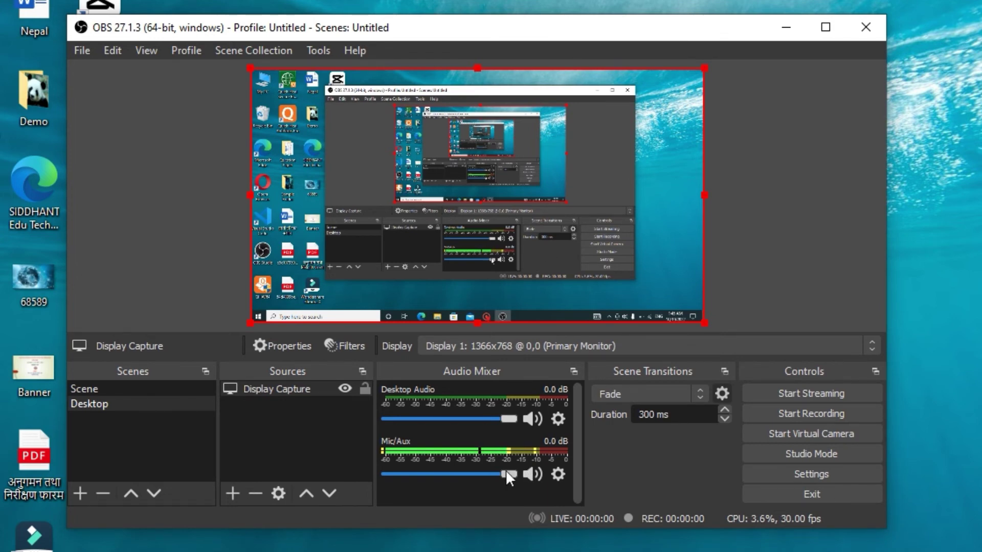
Step: Lower the mic to about -6 dB, Desktop Audio to -16.3 dB, then add an Integrated Webcam Video Capture Device
mouse_move(505, 473)
mouse_down()
mouse_move(433, 472)
mouse_move(522, 477)
mouse_up()
mouse_move(511, 419)
mouse_down()
mouse_move(455, 418)
mouse_move(517, 416)
mouse_up()
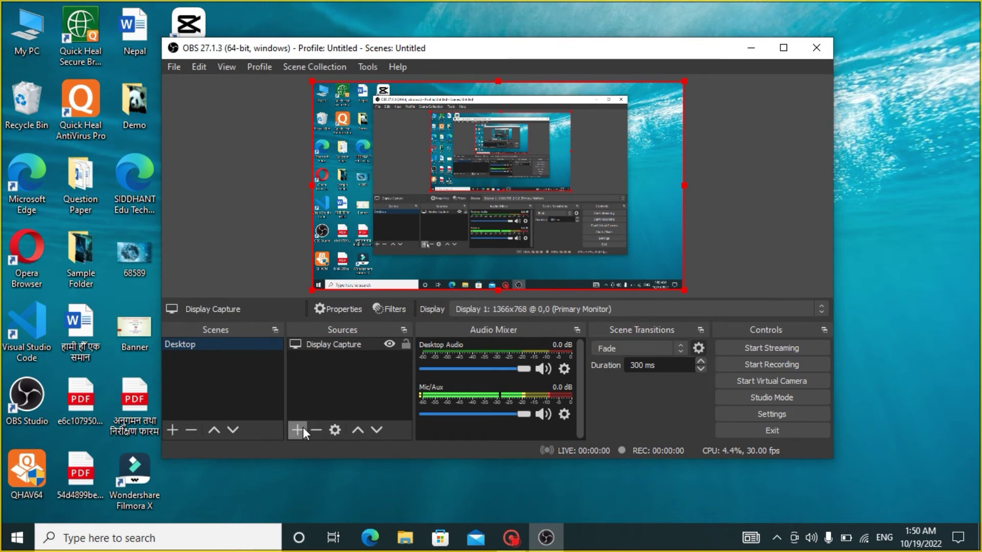
click(297, 430)
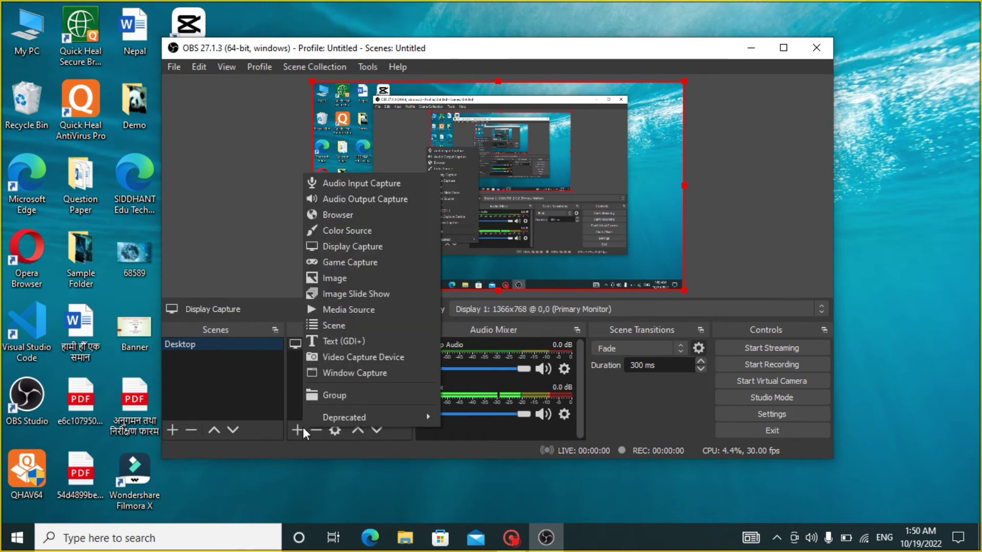
click(335, 354)
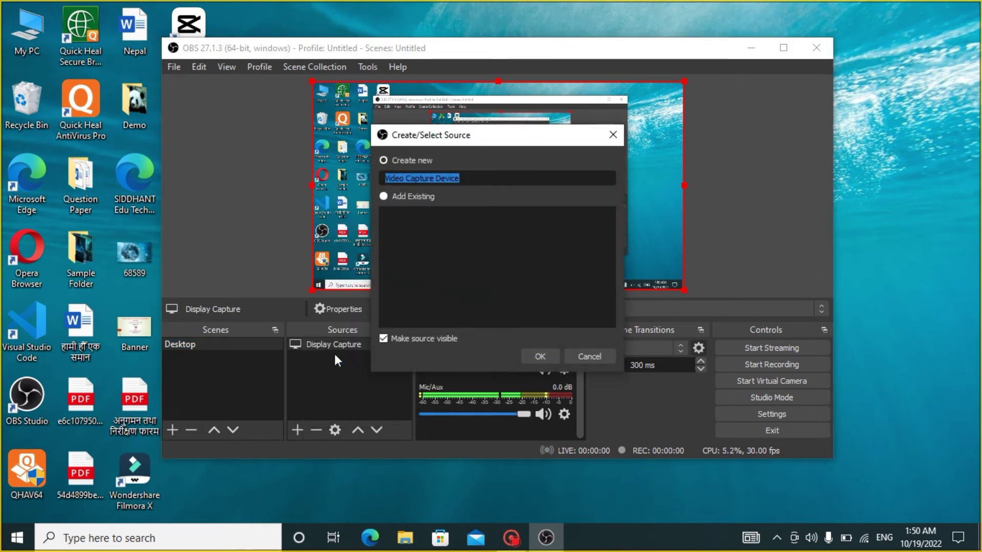
click(535, 355)
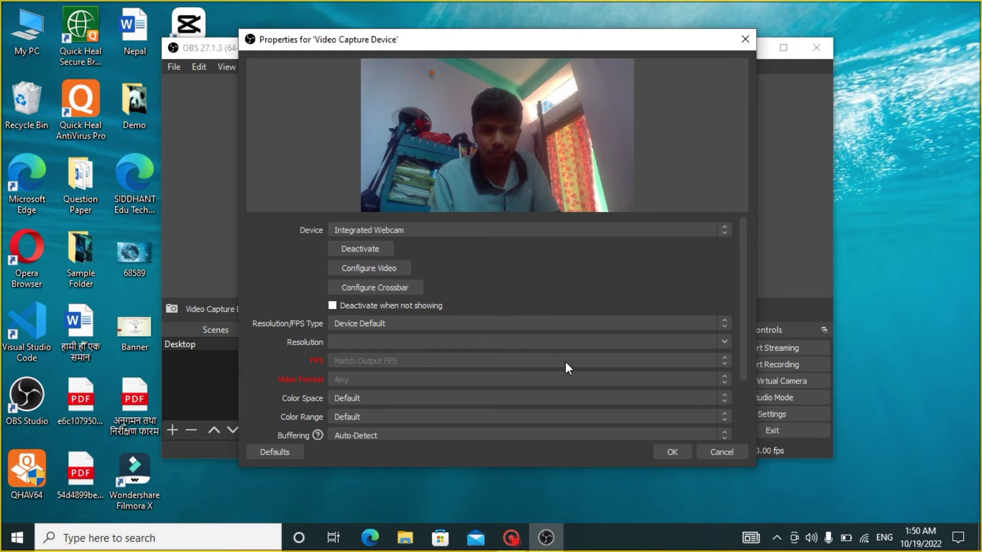
Step: Accept the webcam properties, shrink the webcam feed into the bottom-right corner, and hide it
click(672, 453)
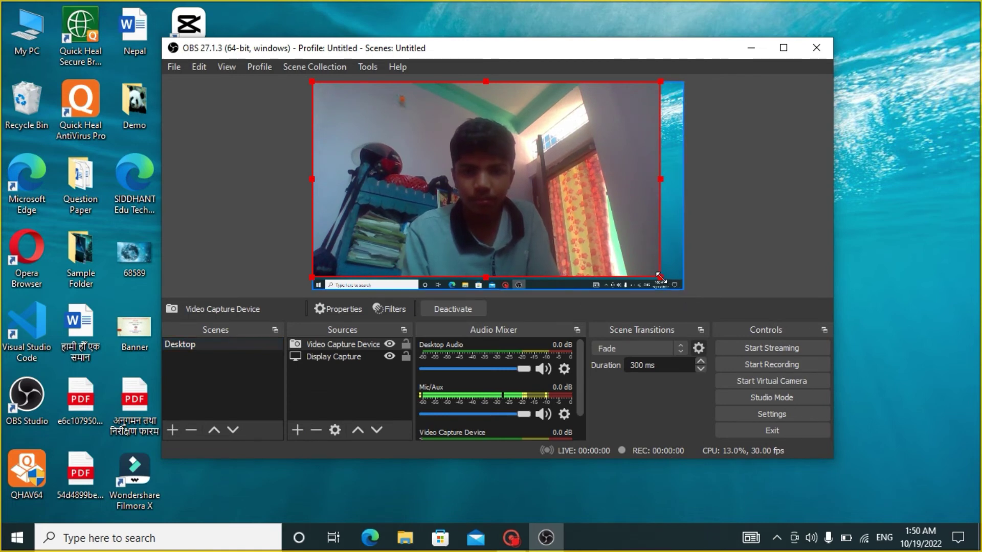
mouse_move(659, 275)
mouse_down()
mouse_move(396, 128)
mouse_move(651, 279)
mouse_up()
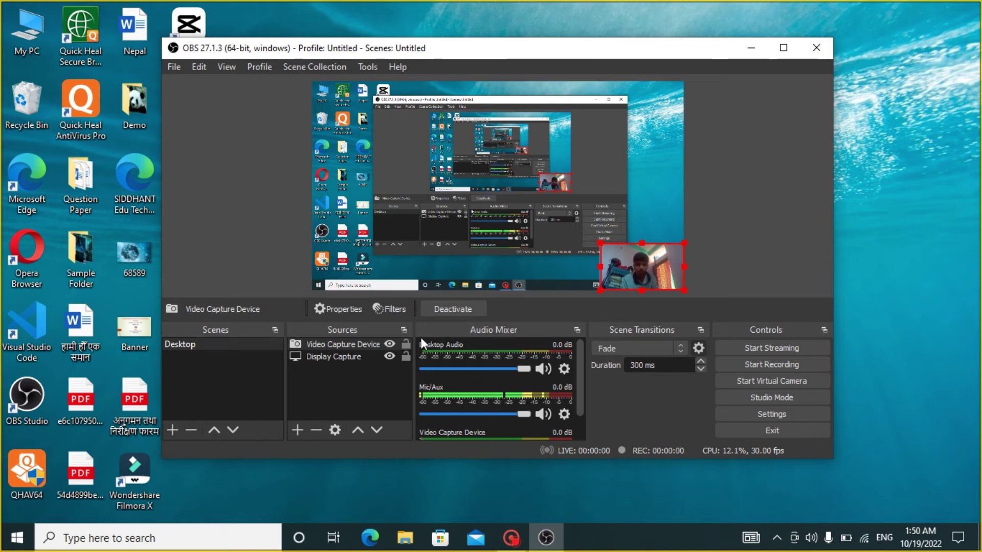
click(392, 344)
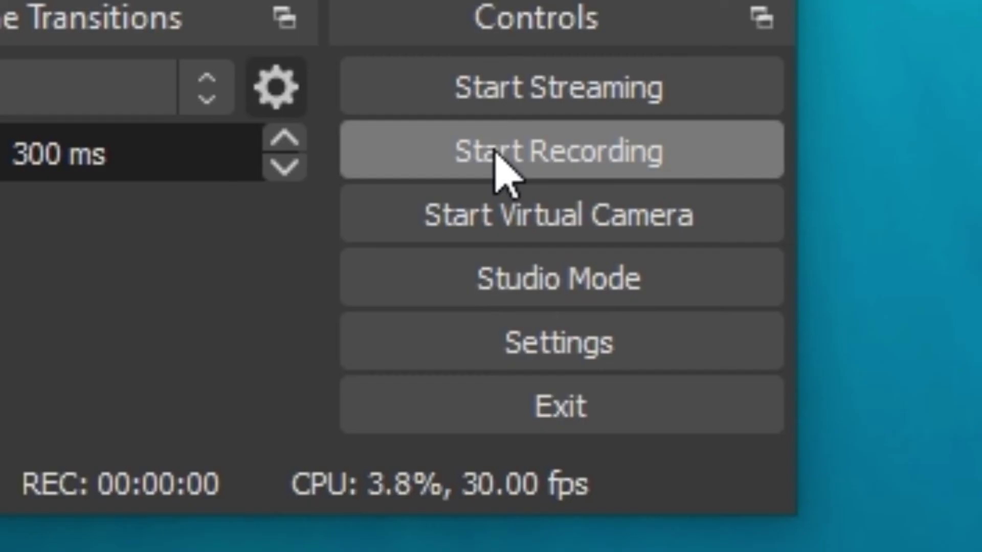
Step: Record a roughly 11-second test clip of the Desktop scene
click(494, 151)
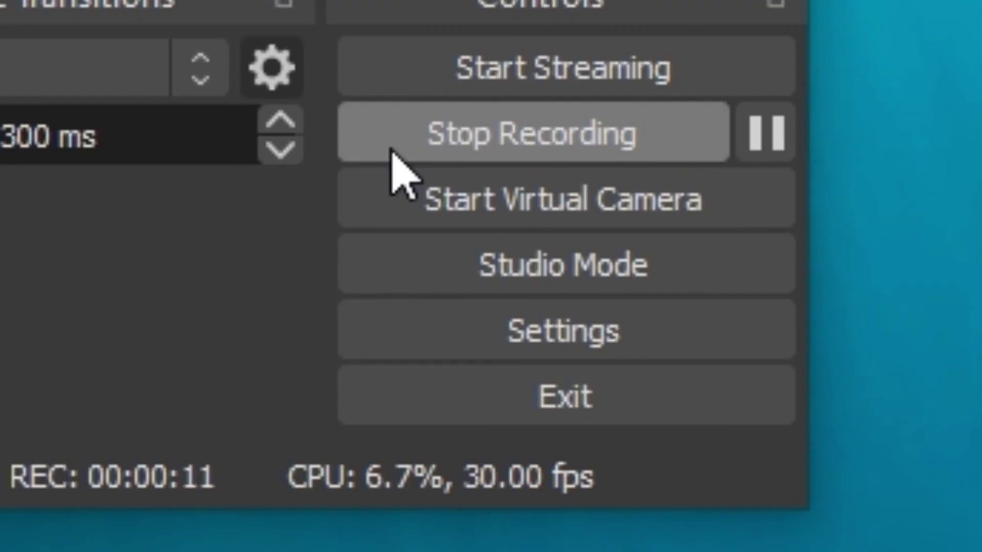
click(391, 149)
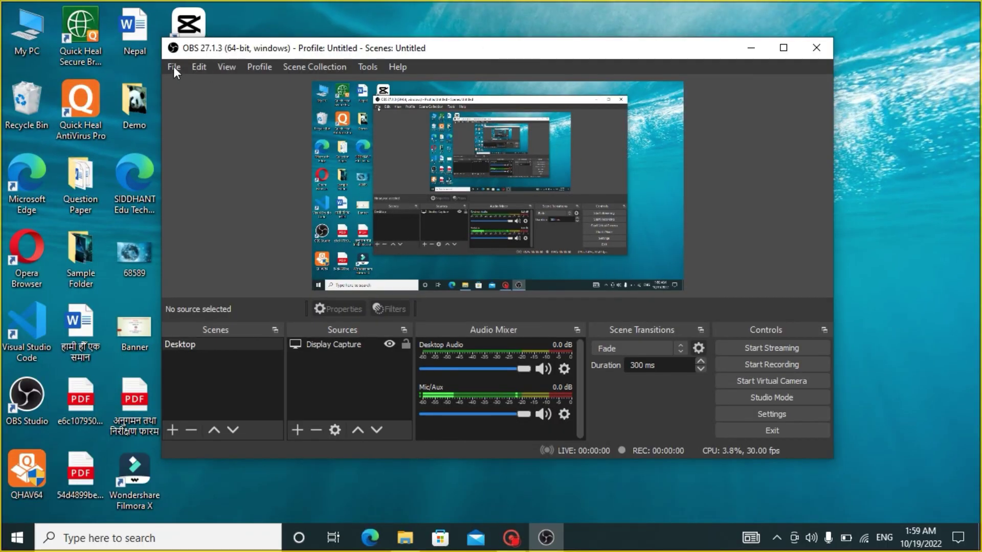
click(173, 67)
click(190, 87)
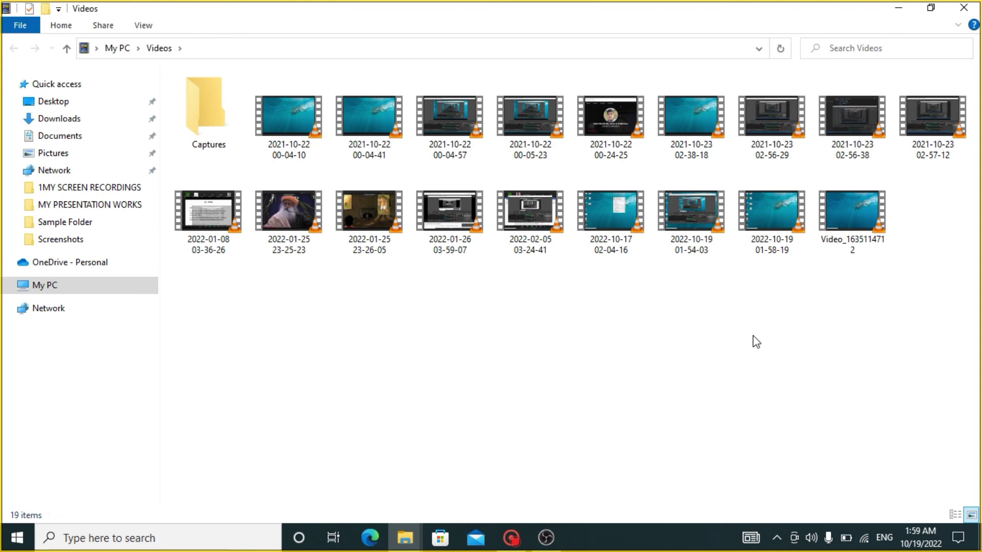
click(964, 7)
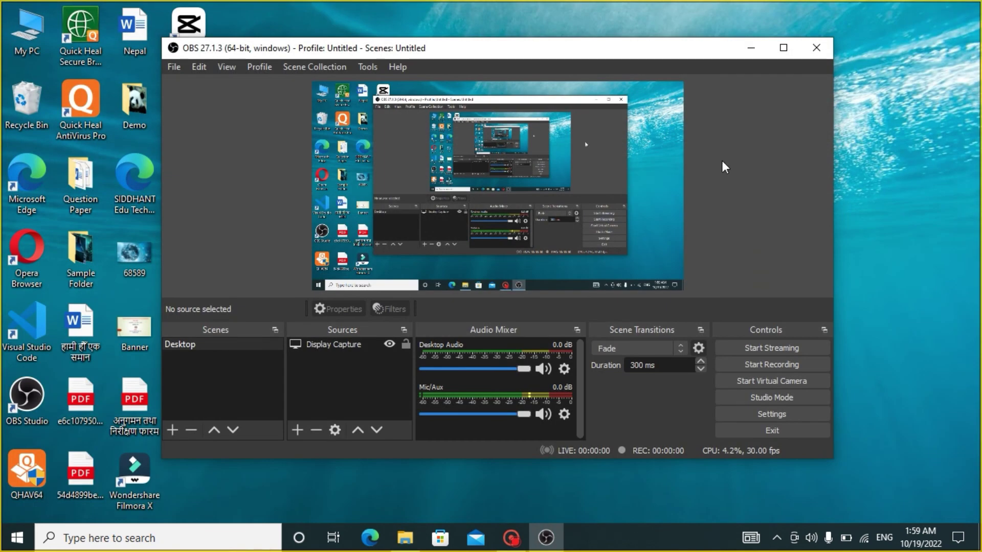